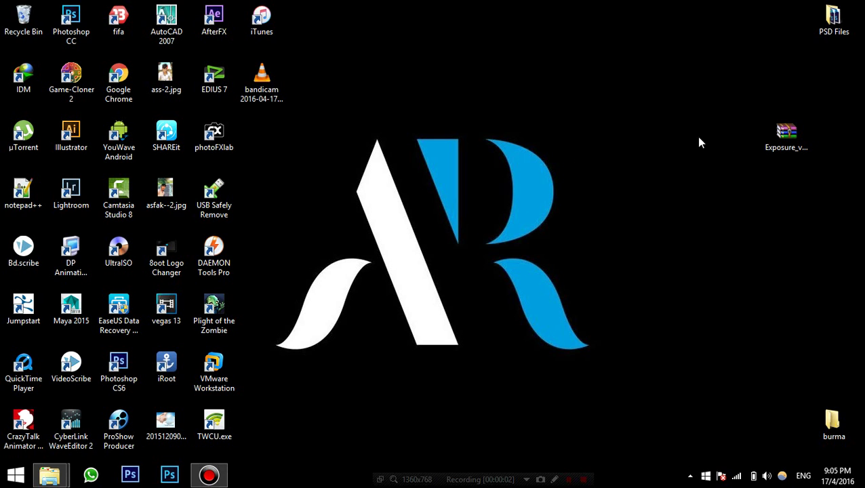
Extract the Exposure_v7.1.0.189 archive to its default destination.
right_click(676, 130)
click(692, 168)
click(786, 141)
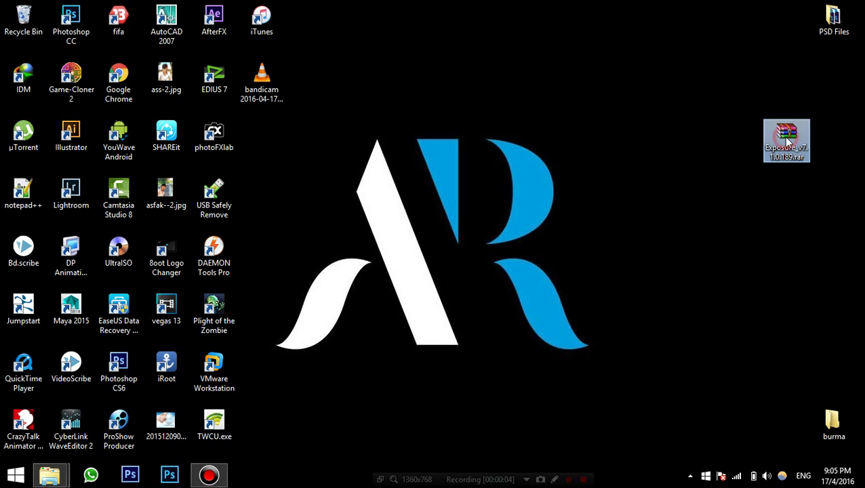
right_click(786, 141)
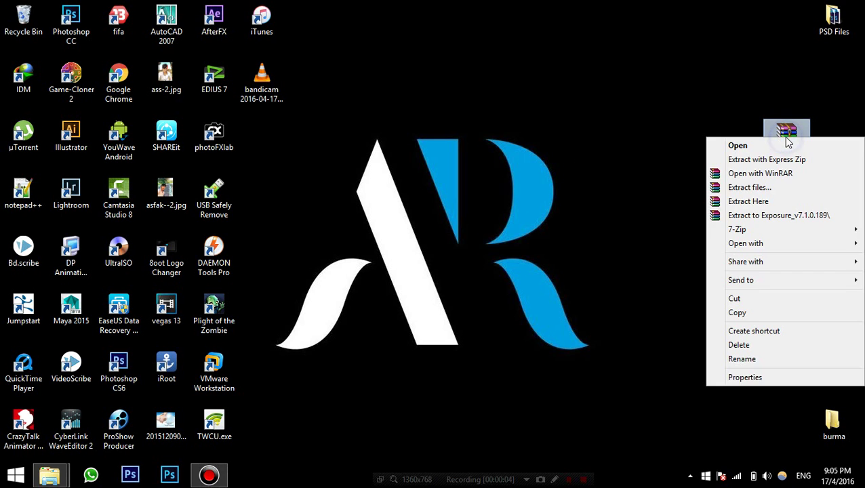
click(745, 189)
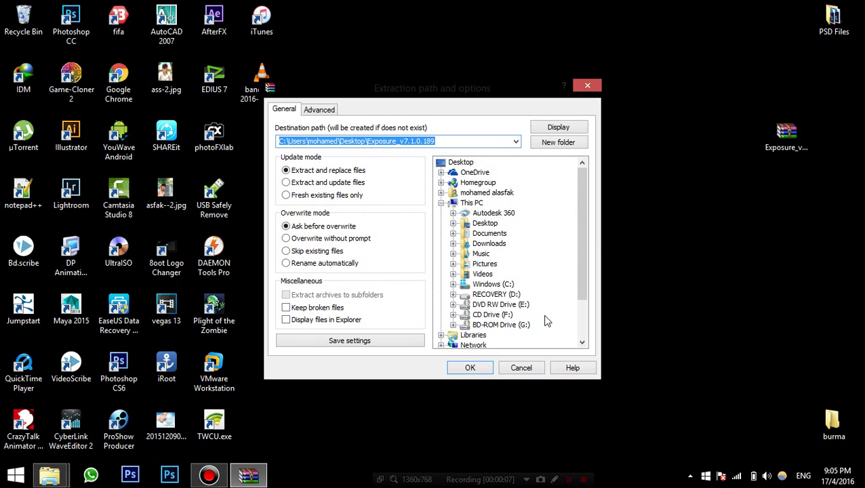
click(478, 370)
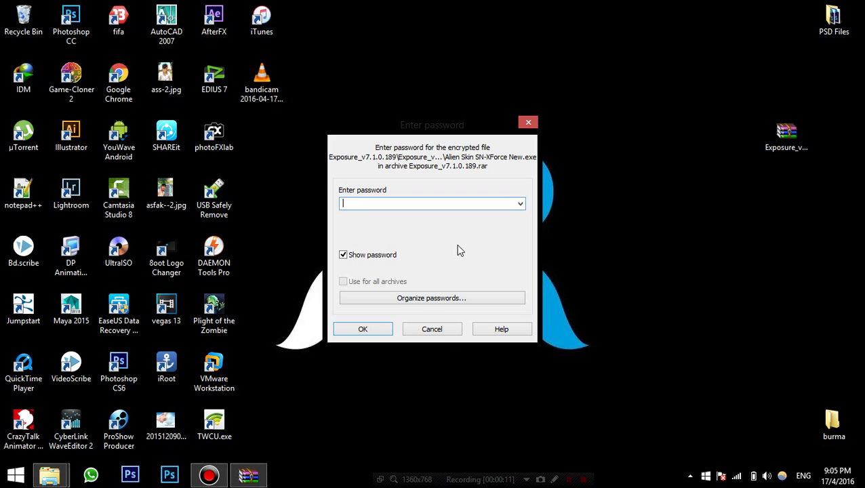
Enter the hidden archive password, and move the extracted folder beside the archive.
click(388, 253)
click(359, 329)
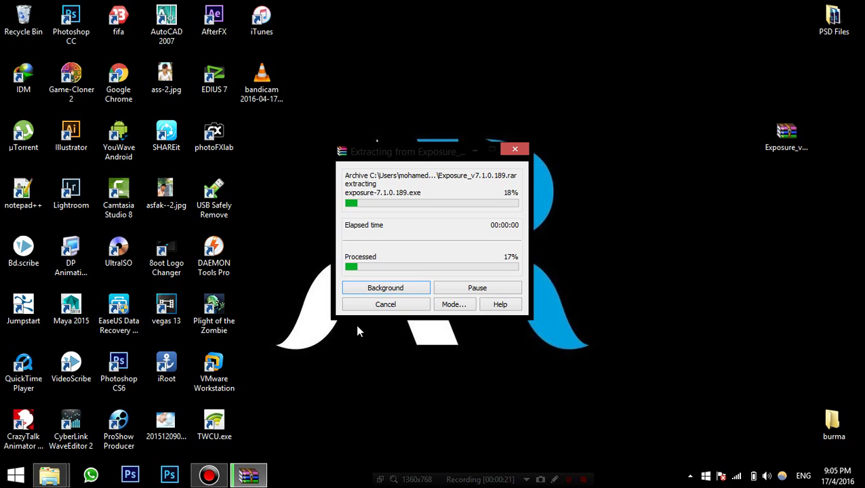
mouse_move(261, 132)
mouse_down()
mouse_move(611, 112)
mouse_move(720, 131)
mouse_up()
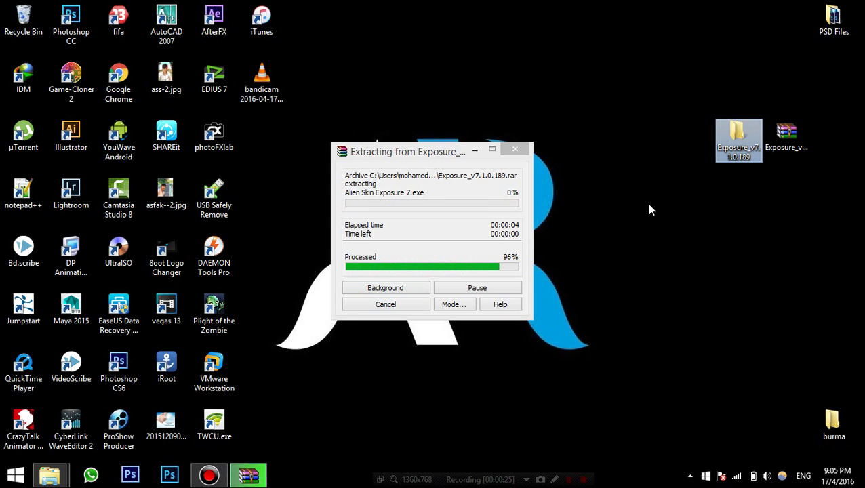
Open the extracted Exposure_v7.1.0.189 desktop folder in a maximized Explorer window.
right_click(505, 103)
click(527, 138)
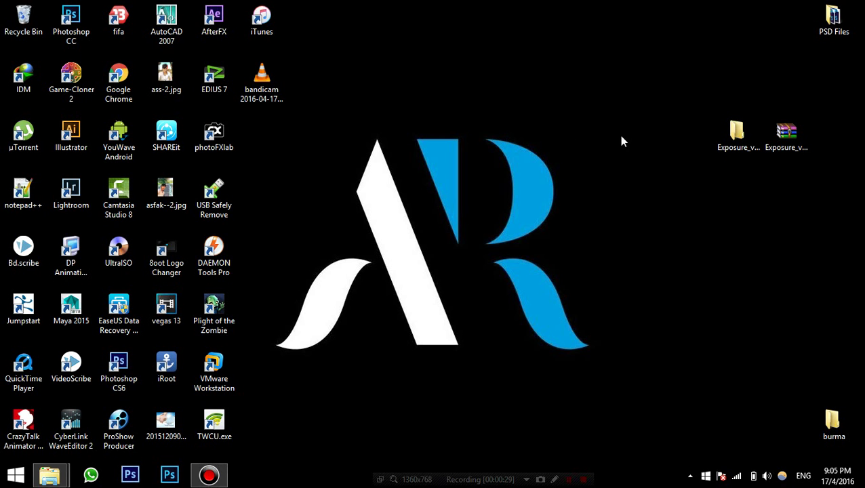
double_click(719, 141)
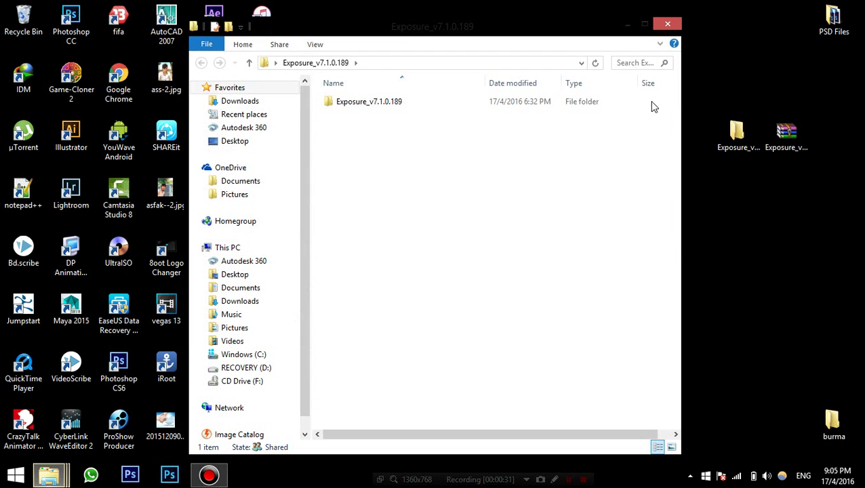
click(645, 24)
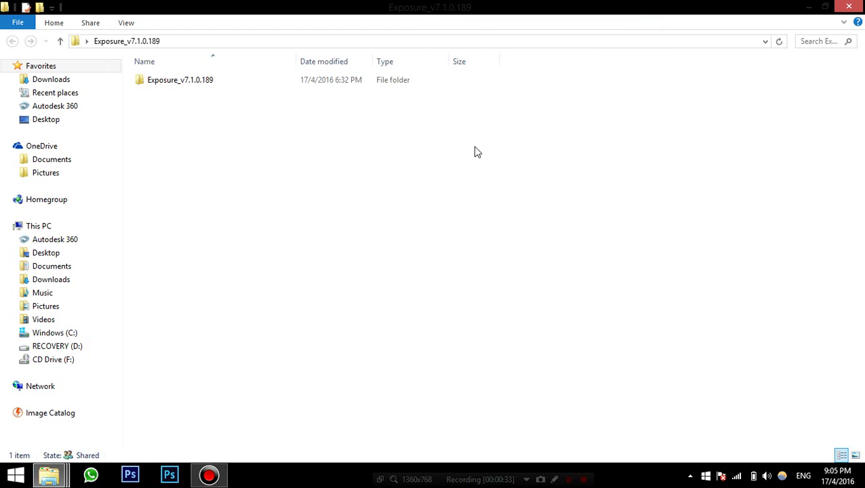
Drill into the innermost Exposure v7.1.0.189 folder and inspect the exposure-7.1.0.189.exe installer.
double_click(212, 81)
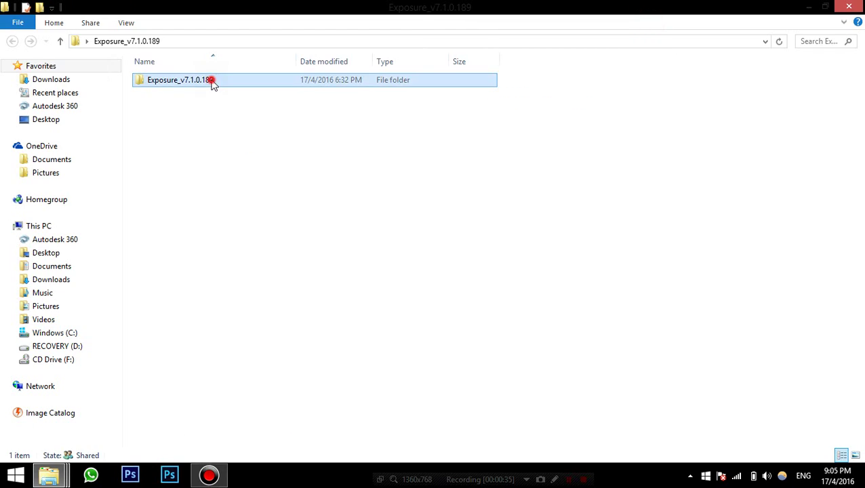
double_click(212, 82)
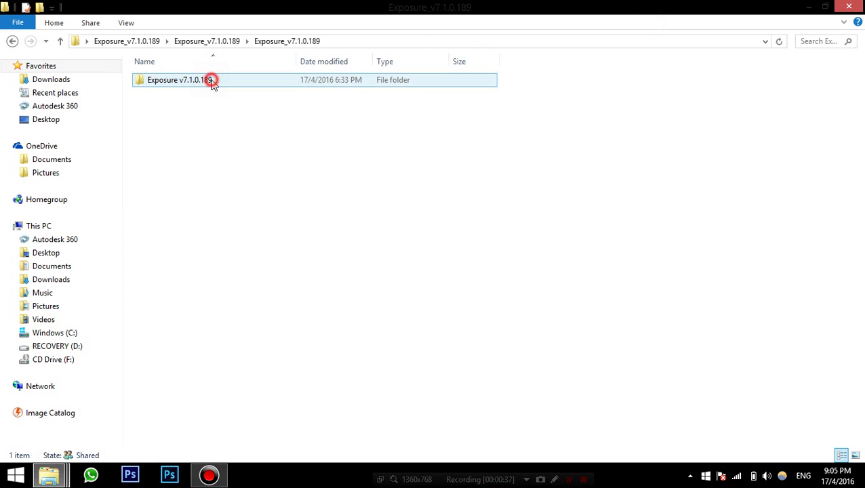
double_click(213, 82)
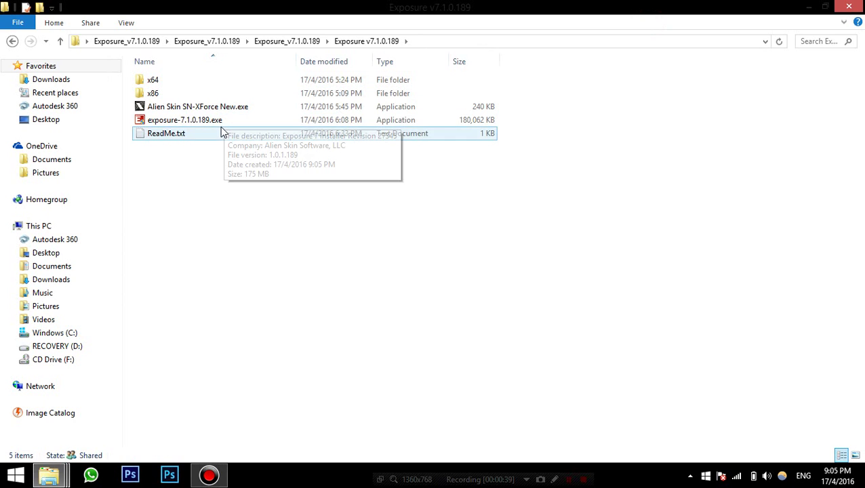
click(218, 120)
right_click(221, 123)
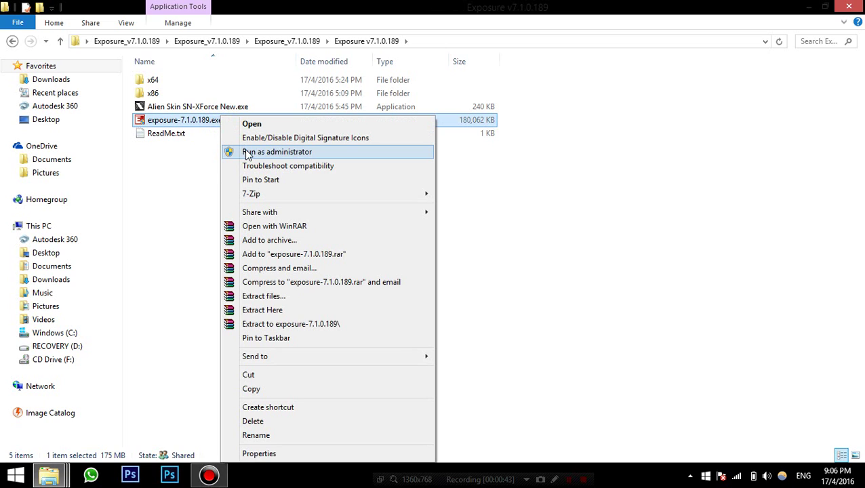
click(210, 163)
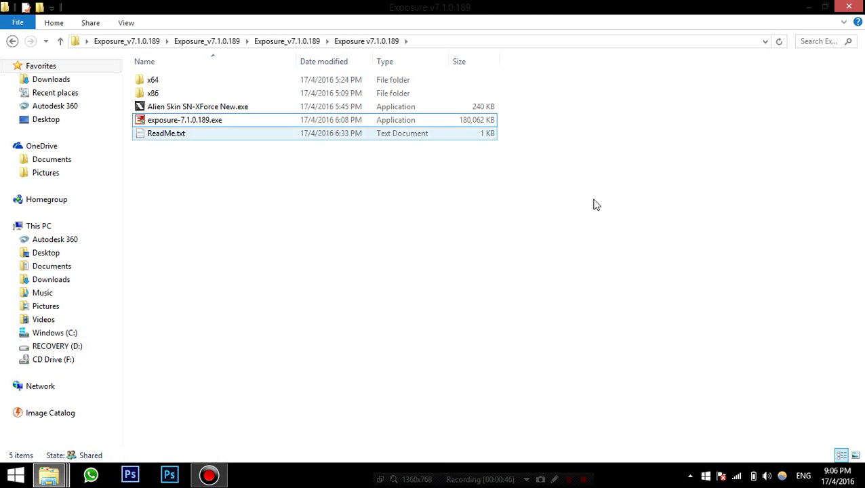
Turn Wi-Fi off and Airplane mode on in the Networks panel, then close it.
click(736, 476)
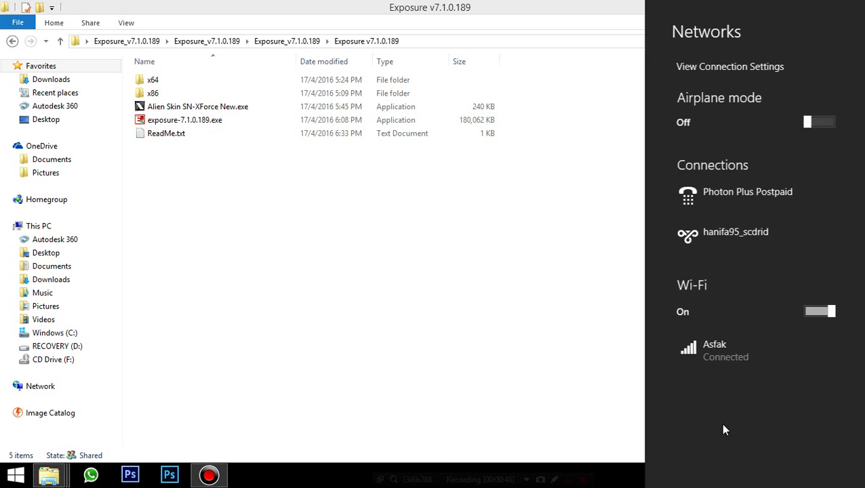
click(726, 364)
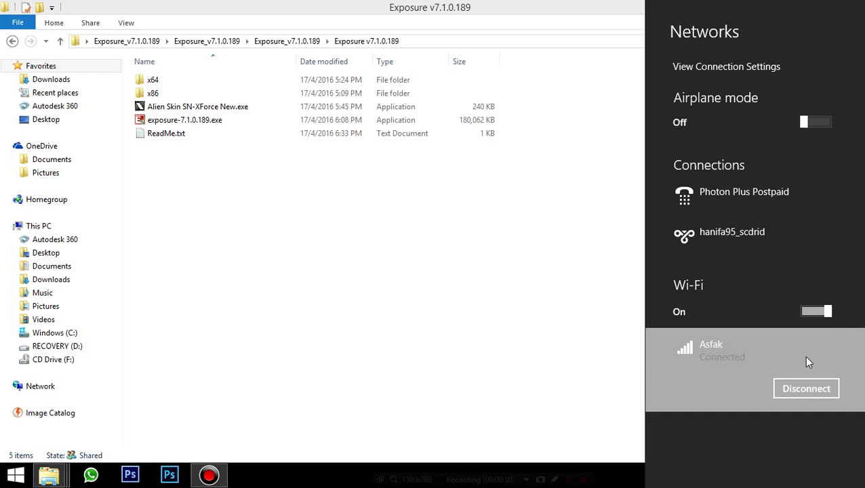
click(826, 312)
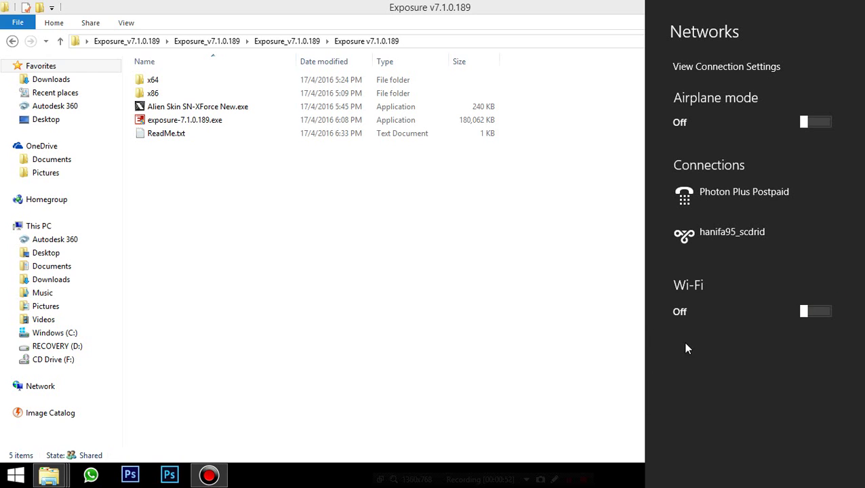
click(817, 123)
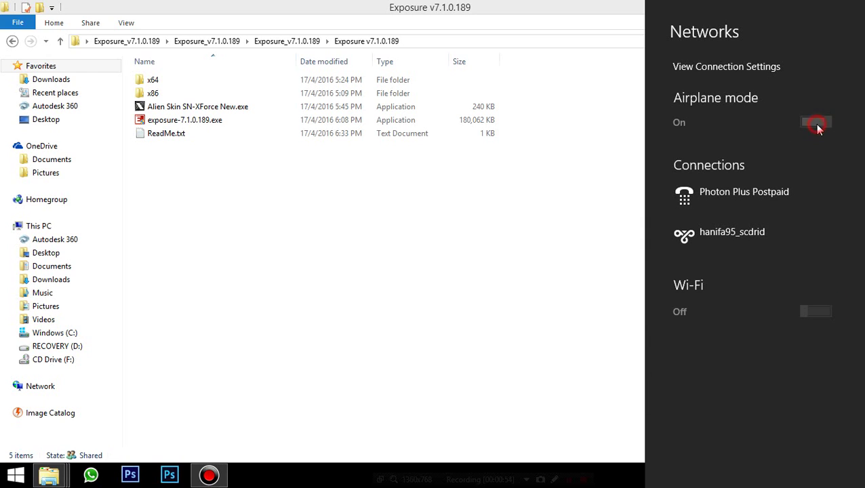
click(541, 258)
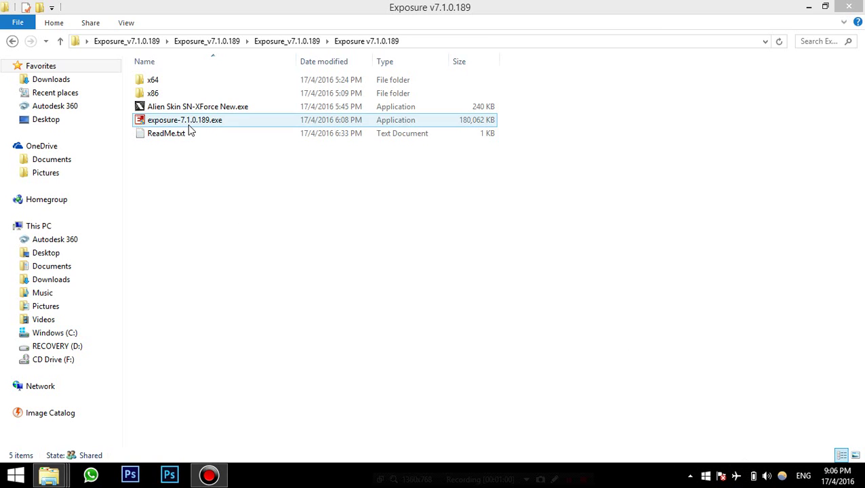
Run exposure-7.1.0.189.exe as administrator and accept the licence agreement.
click(187, 121)
right_click(189, 120)
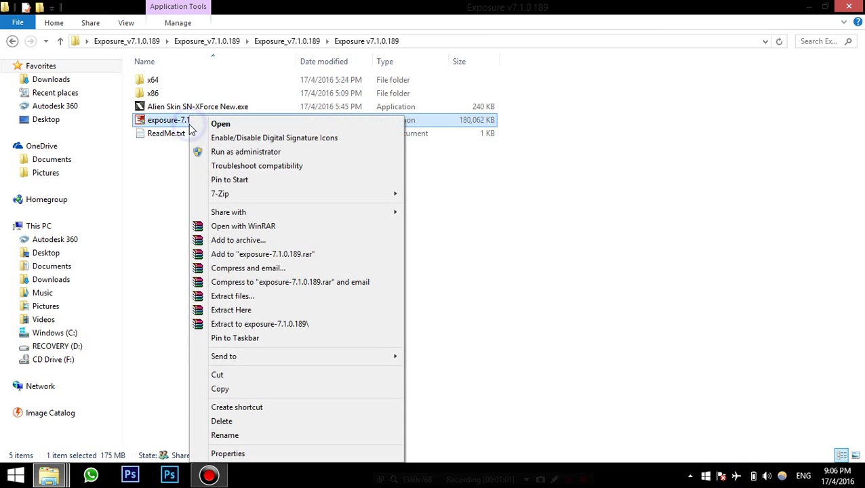
click(236, 151)
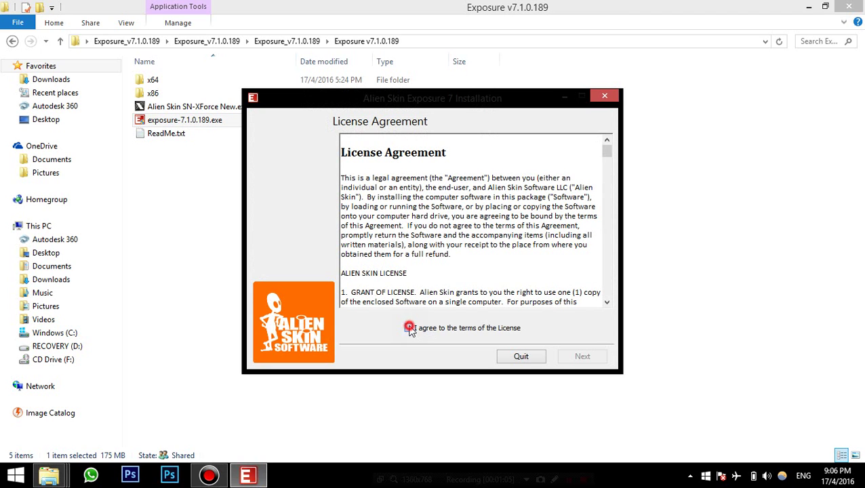
click(409, 328)
click(578, 359)
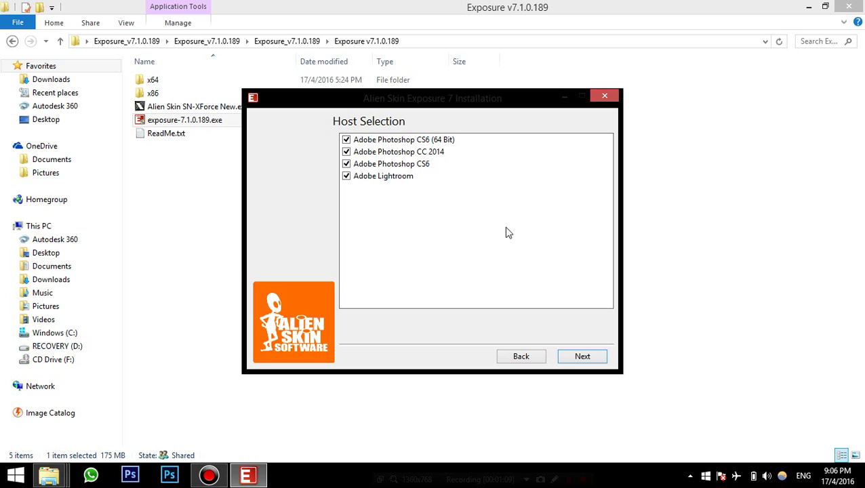
Install for all host programs without a Start Menu shortcut, then finish.
click(577, 357)
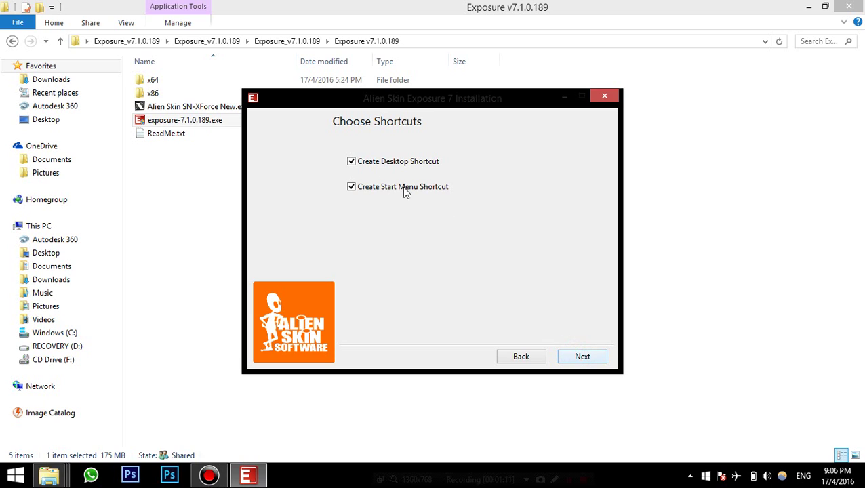
click(351, 187)
click(581, 358)
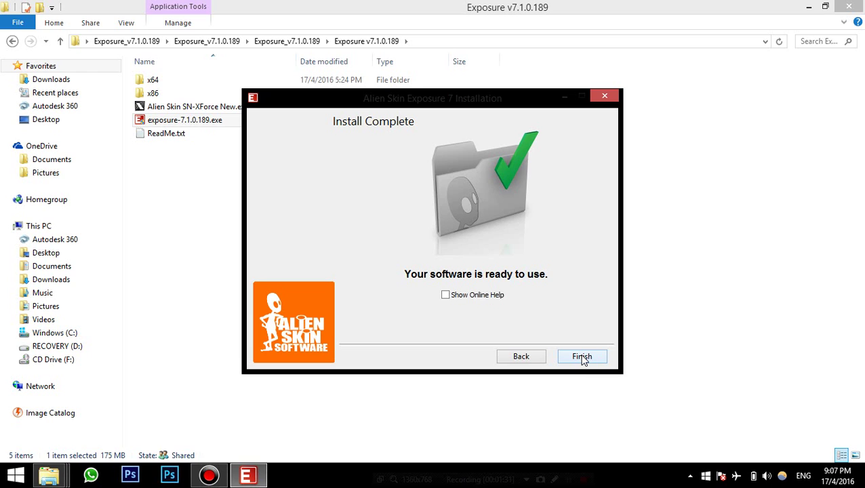
click(582, 358)
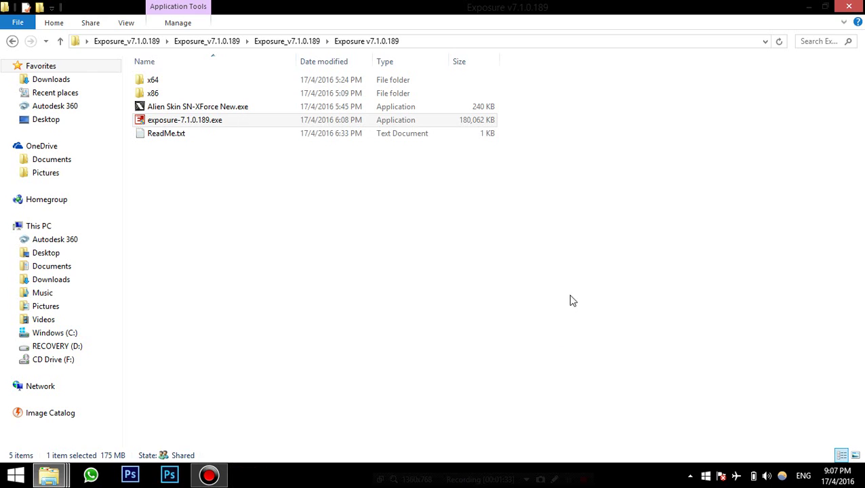
Refresh the Exposure v7.1.0.189 folder listing three times, then minimize Explorer.
right_click(411, 215)
click(442, 264)
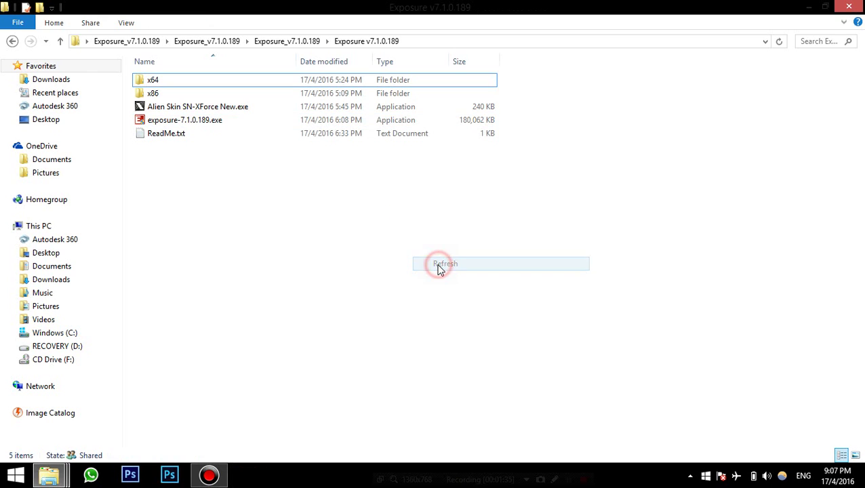
right_click(331, 214)
click(363, 266)
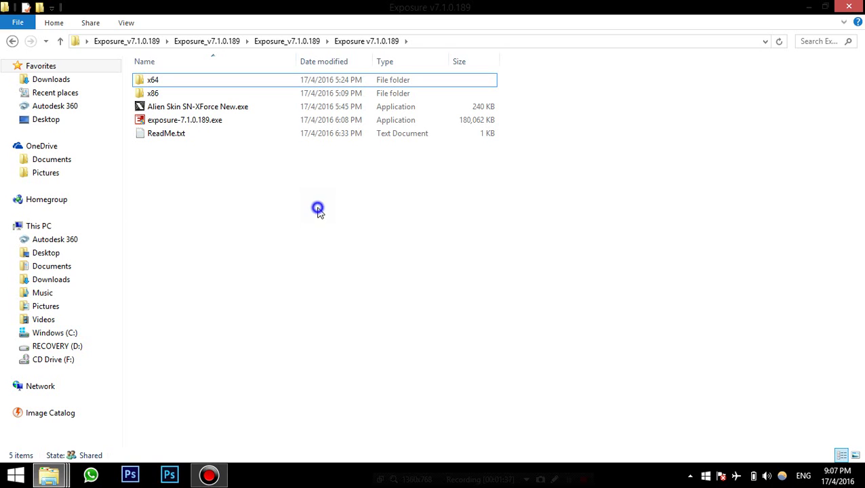
right_click(318, 208)
click(333, 256)
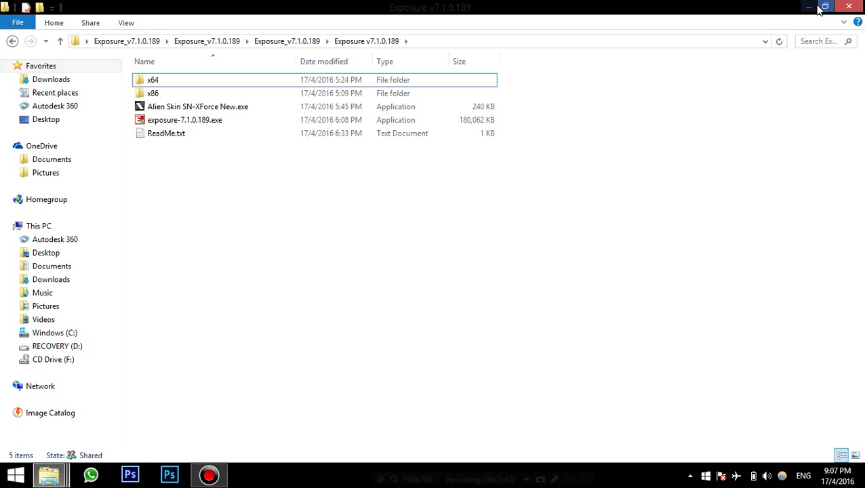
click(812, 8)
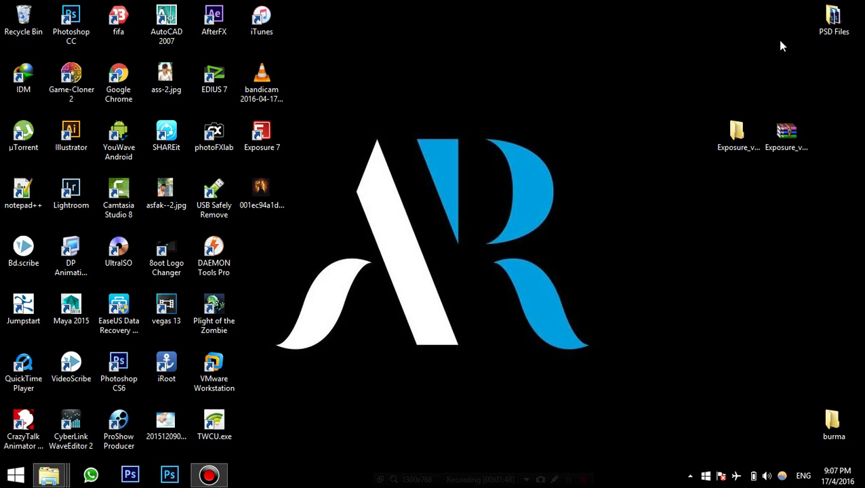
Launch Photoshop CC and close all File Explorer windows from the taskbar.
click(181, 478)
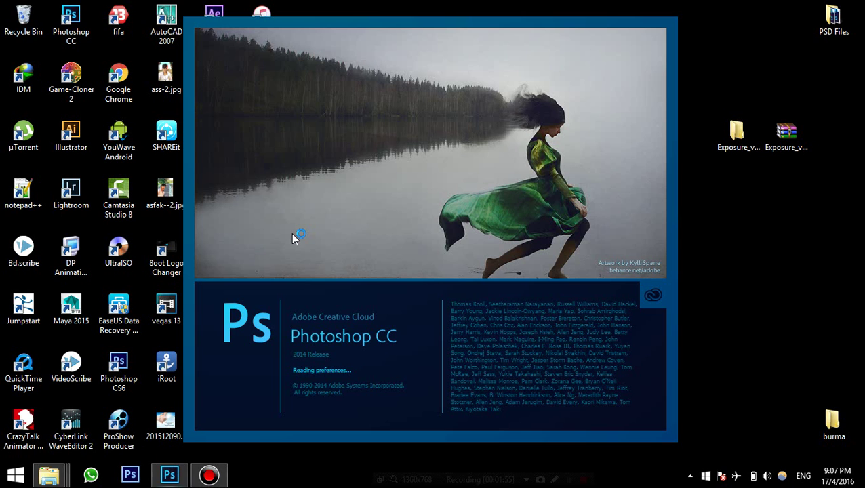
right_click(64, 473)
click(60, 441)
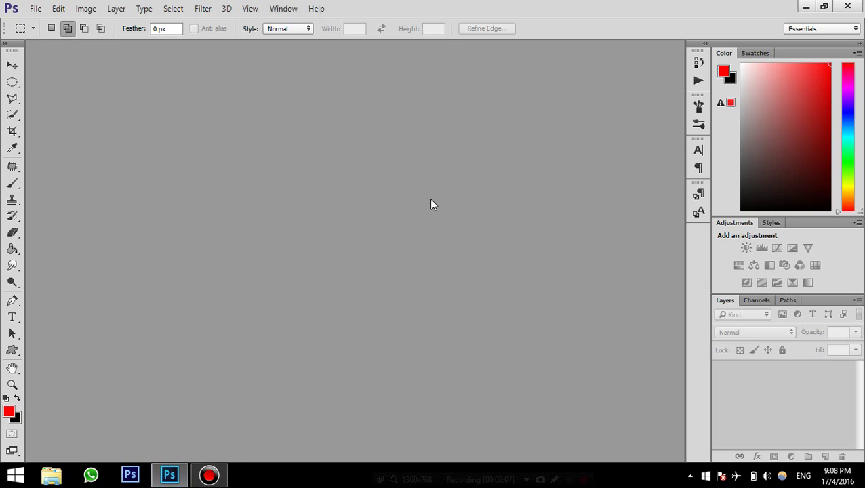
Open the desktop image 001ec94a1d8b0ef644c909.jpg in Photoshop.
click(169, 474)
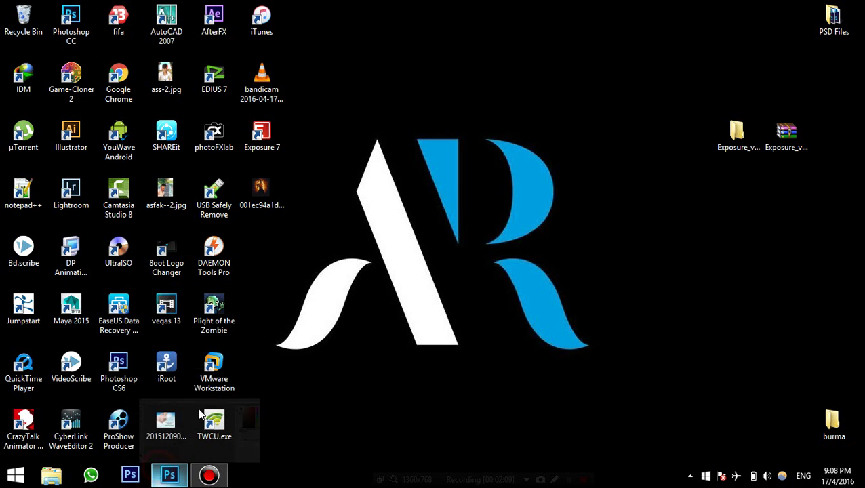
drag(269, 197, 169, 474)
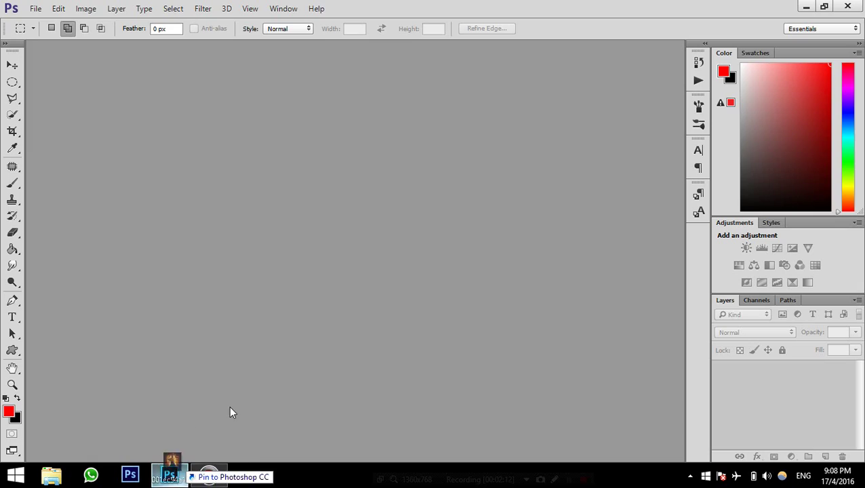
drag(231, 412, 280, 329)
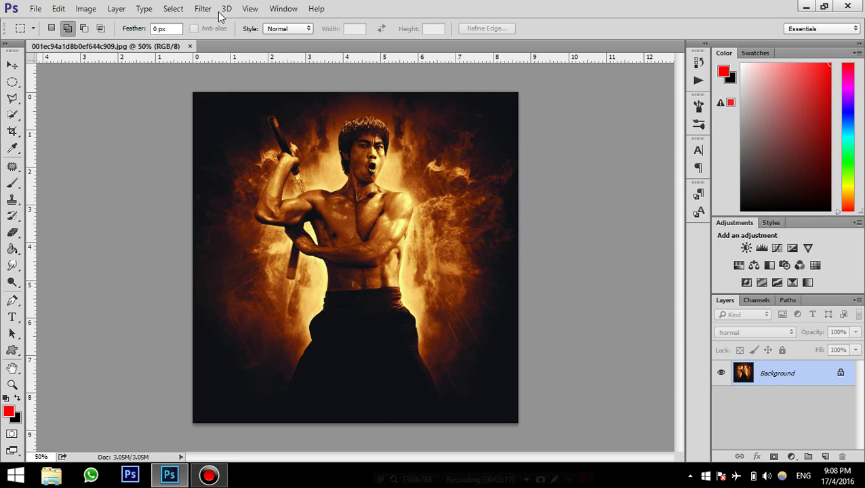
Run Filter > Alien Skin > Exposure 7, dismiss the expired-trial notice, and close Photoshop's image.
click(210, 10)
mouse_move(217, 263)
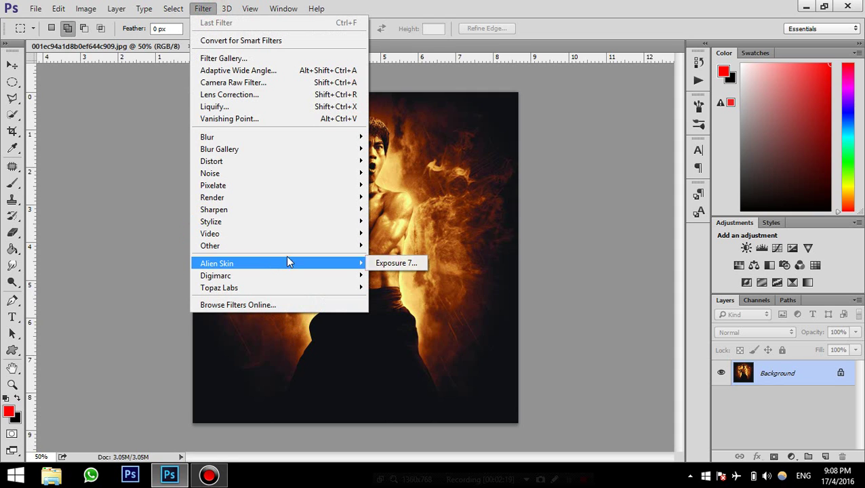
click(396, 264)
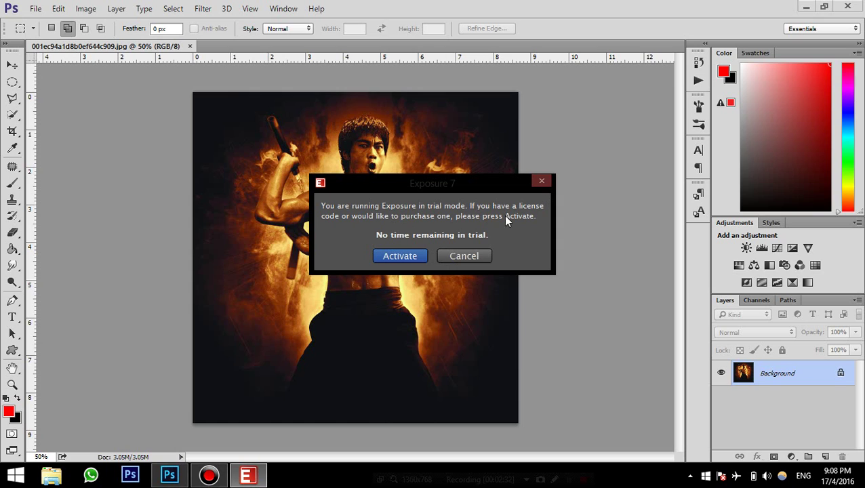
click(467, 258)
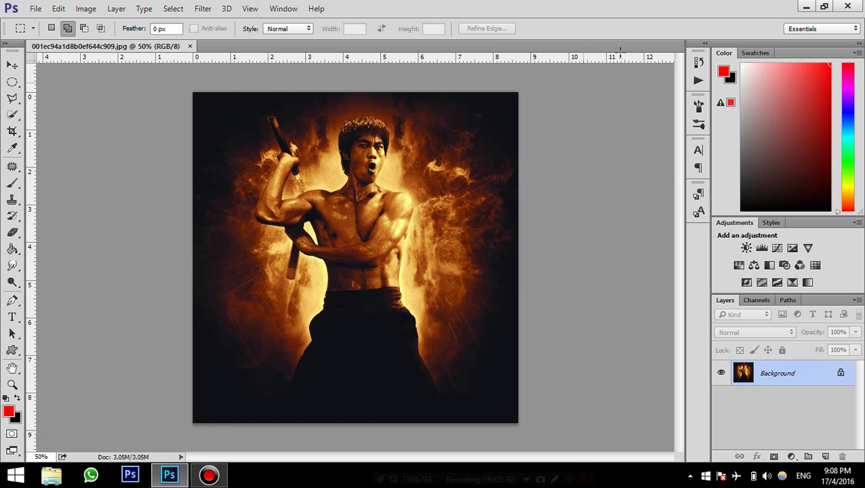
click(847, 6)
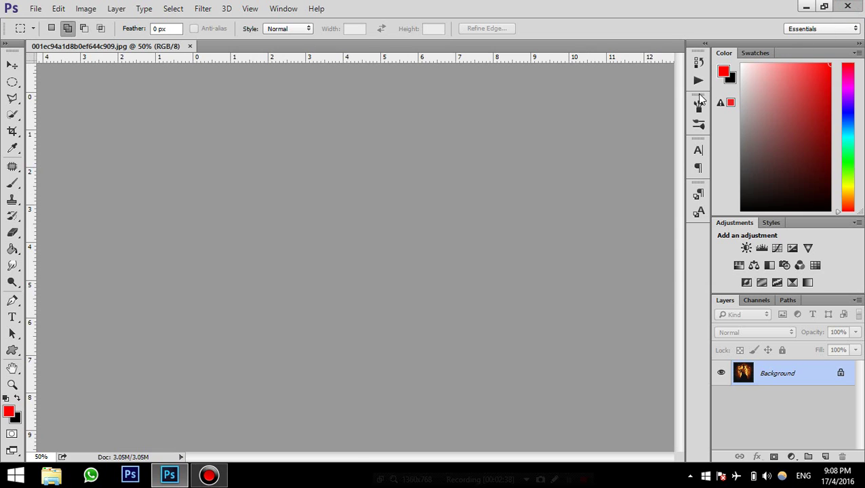
Navigate through the nested Exposure_v7.1.0.189 folders into the x64 folder.
right_click(480, 153)
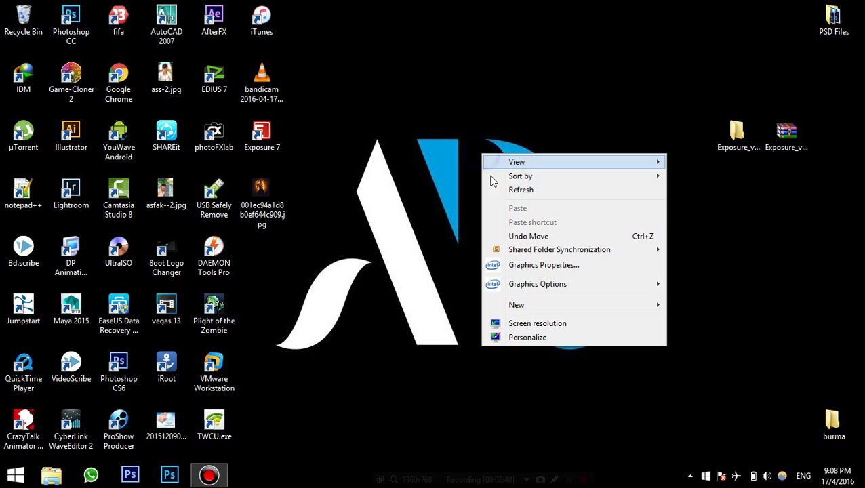
click(494, 183)
click(495, 189)
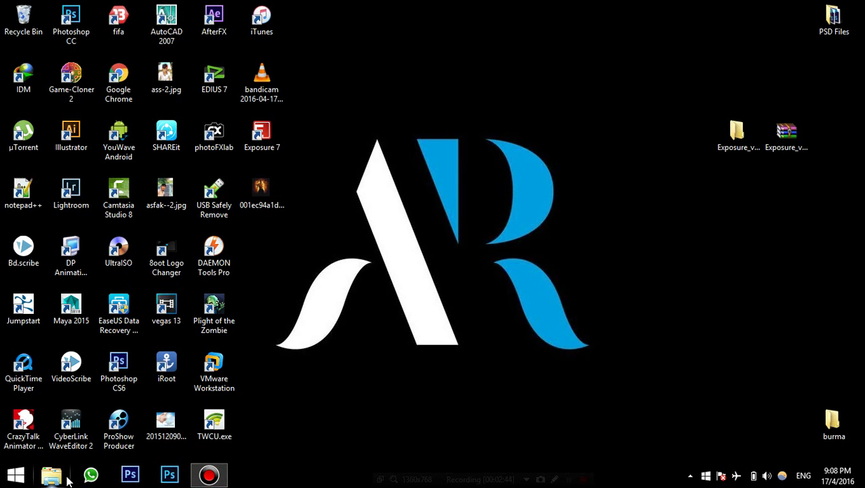
double_click(737, 134)
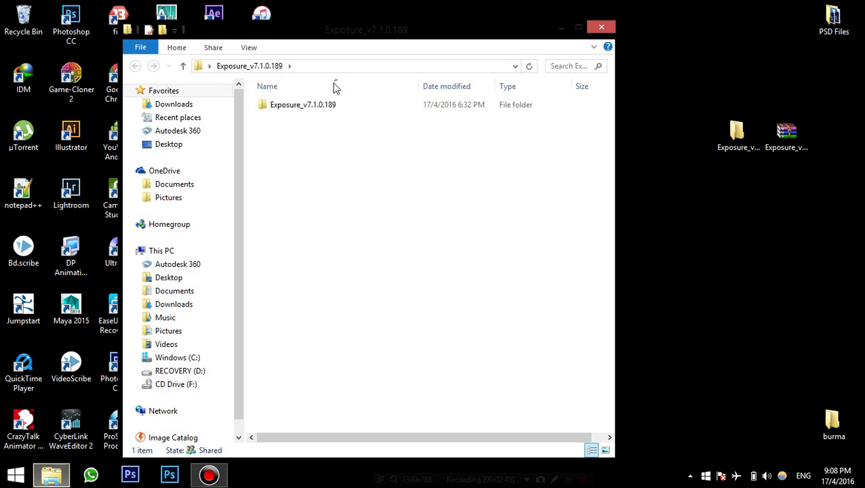
double_click(327, 105)
double_click(328, 104)
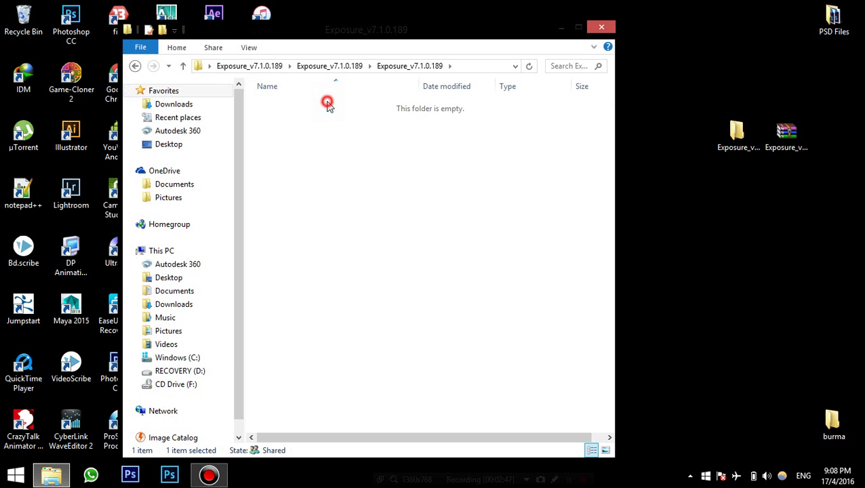
double_click(373, 34)
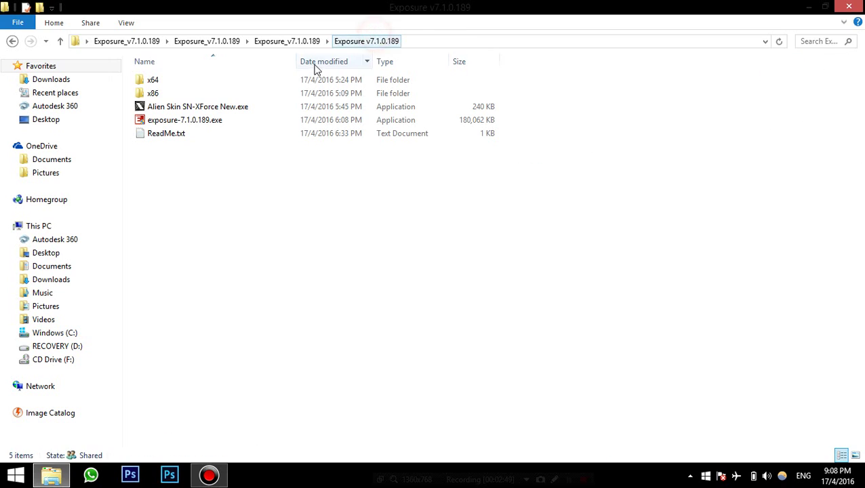
double_click(249, 82)
Copy Alien Skin Exposure 7 x64.exe and License Activation Tool.exe.
click(229, 127)
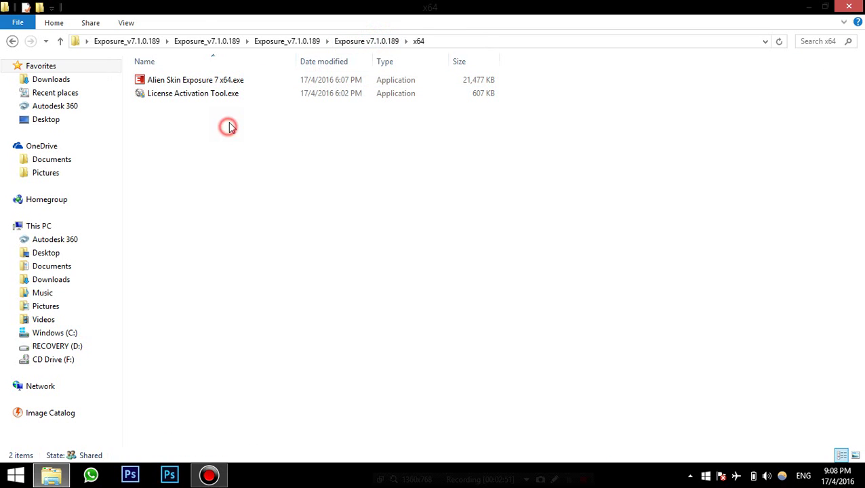
drag(229, 127, 251, 74)
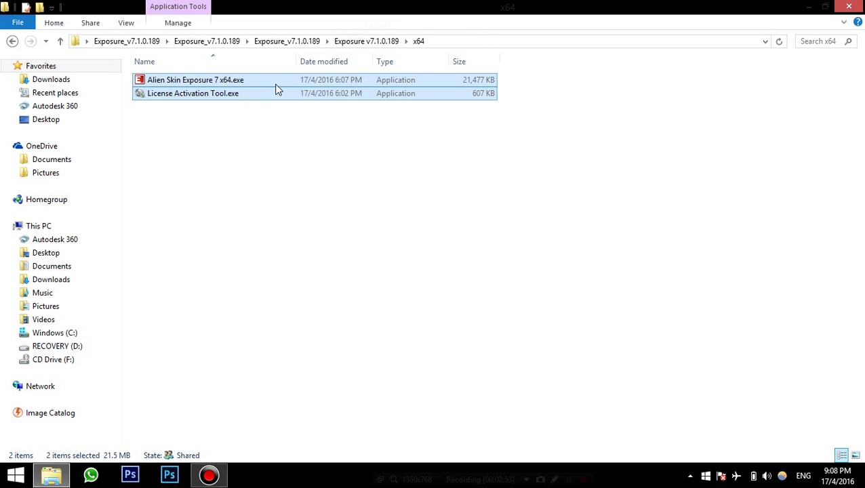
right_click(284, 83)
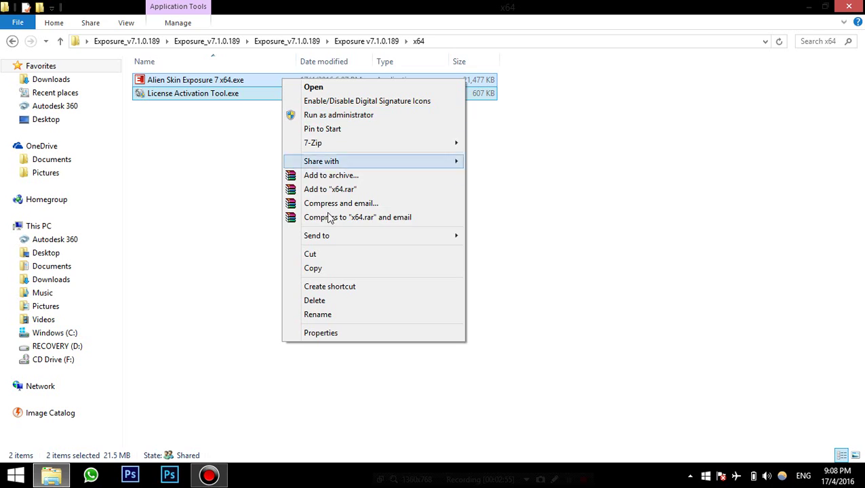
click(322, 268)
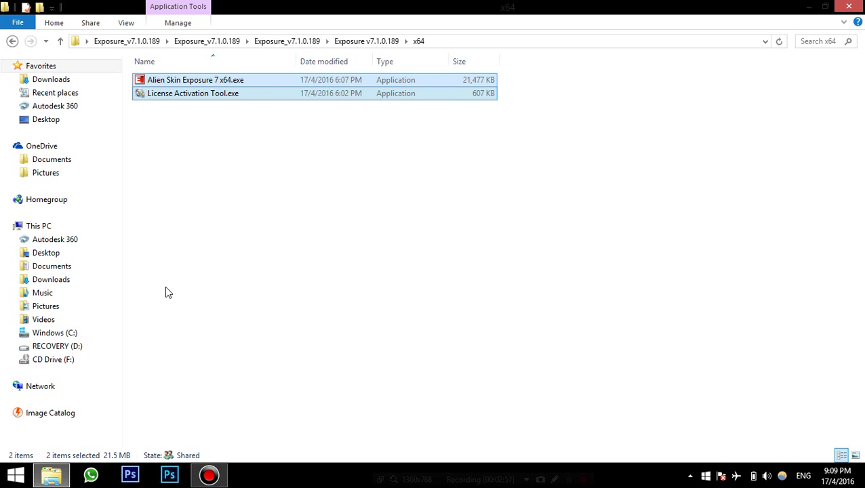
mouse_move(54, 333)
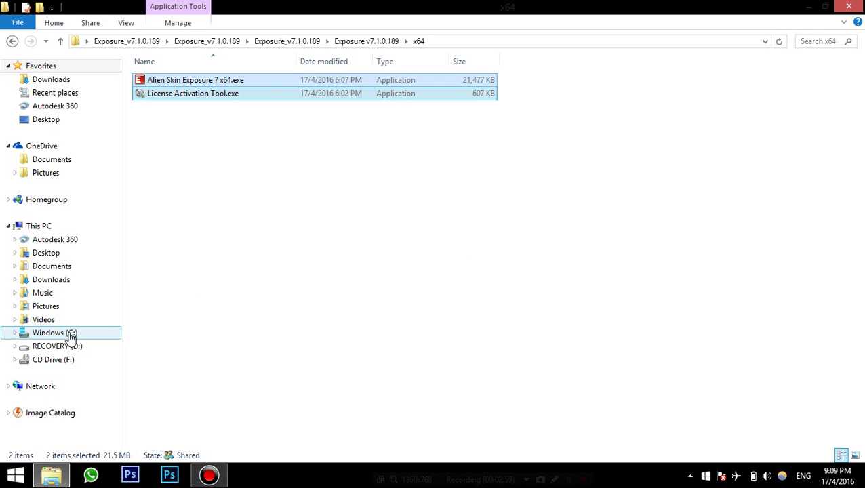
Navigate to C:\Program Files\Alien Skin\Exposure 7.
click(60, 334)
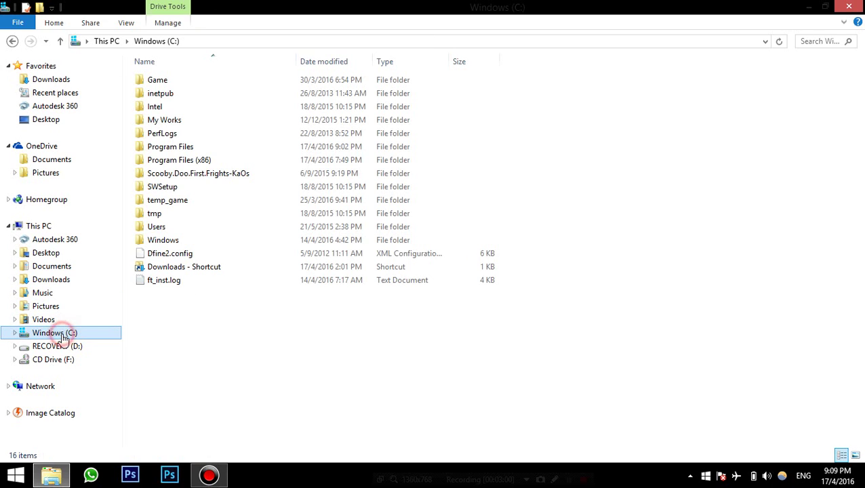
click(188, 148)
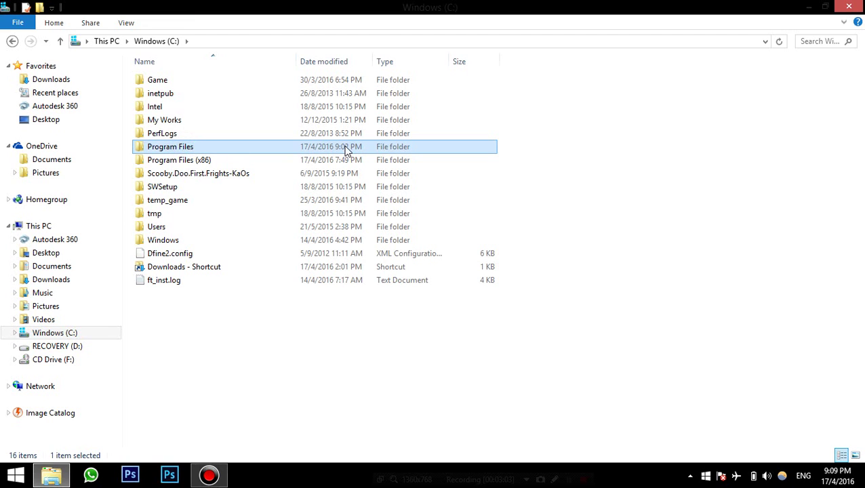
double_click(290, 145)
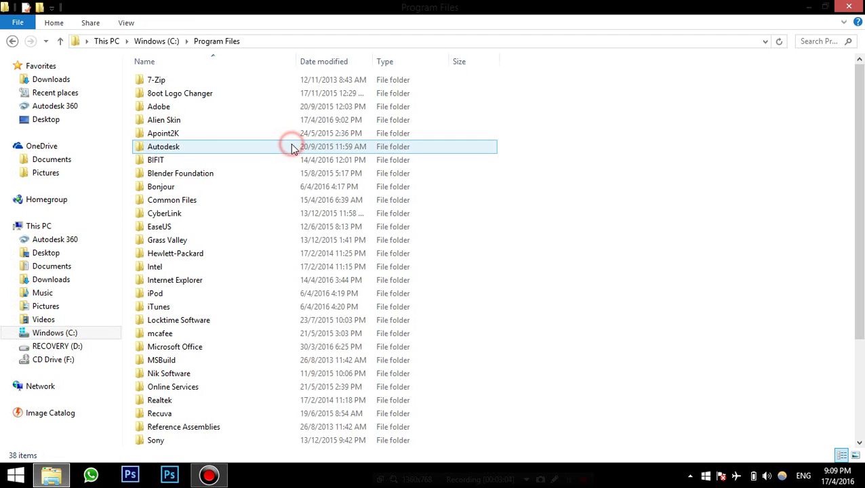
double_click(178, 120)
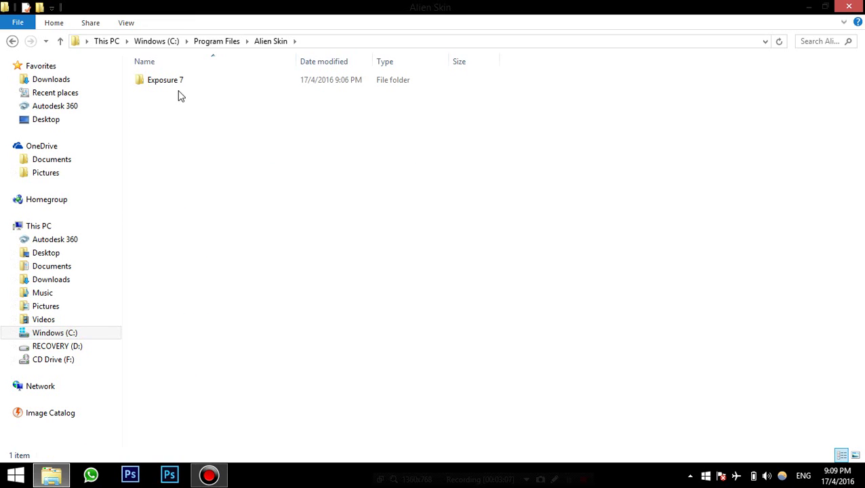
double_click(183, 80)
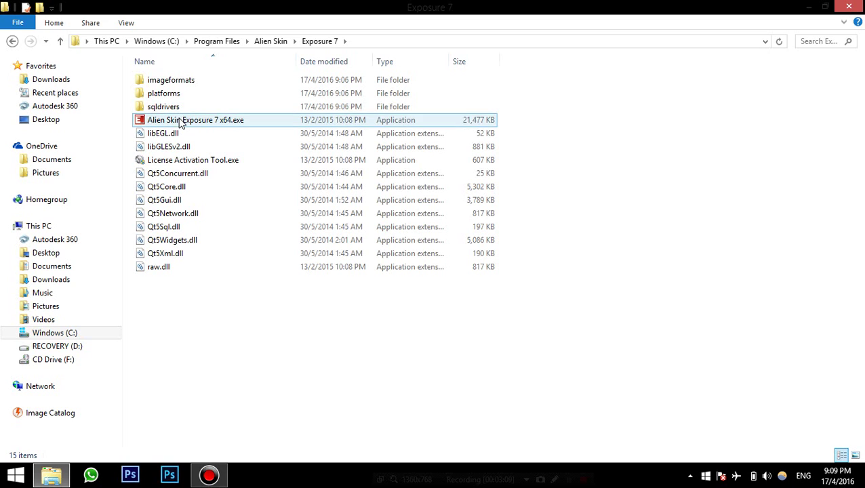
Paste the patched exe files, replacing the originals for all files, and refresh the listing.
right_click(269, 328)
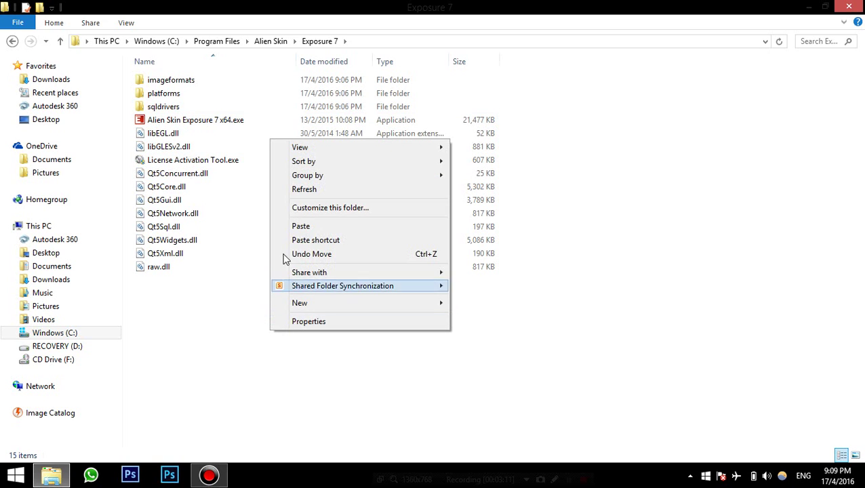
click(304, 231)
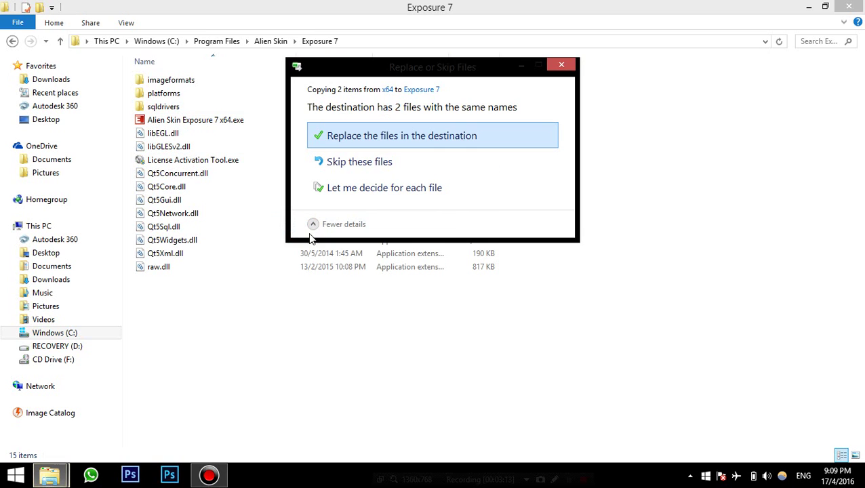
click(352, 136)
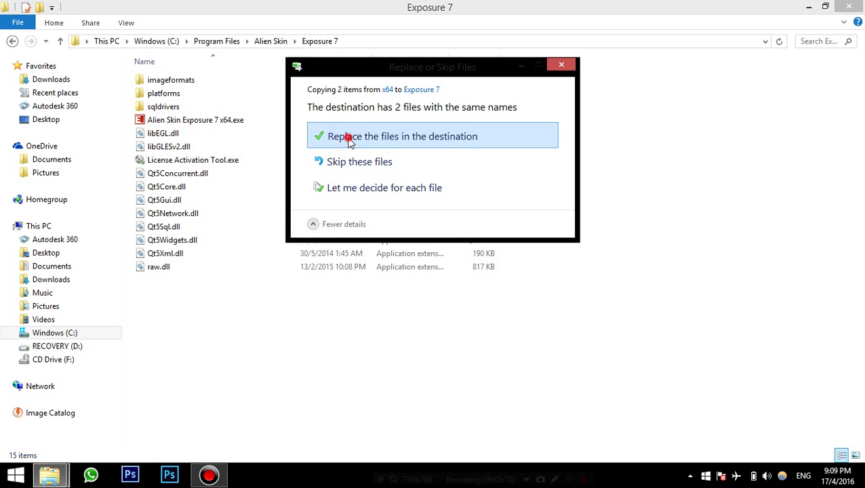
click(312, 157)
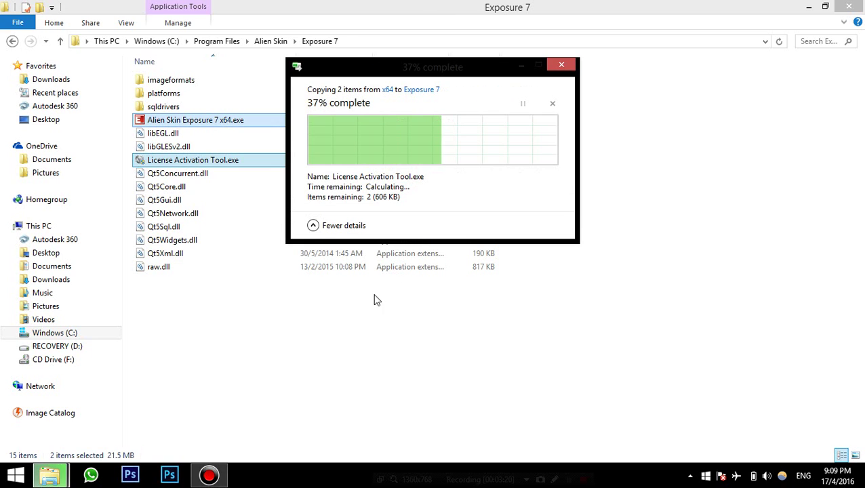
right_click(505, 298)
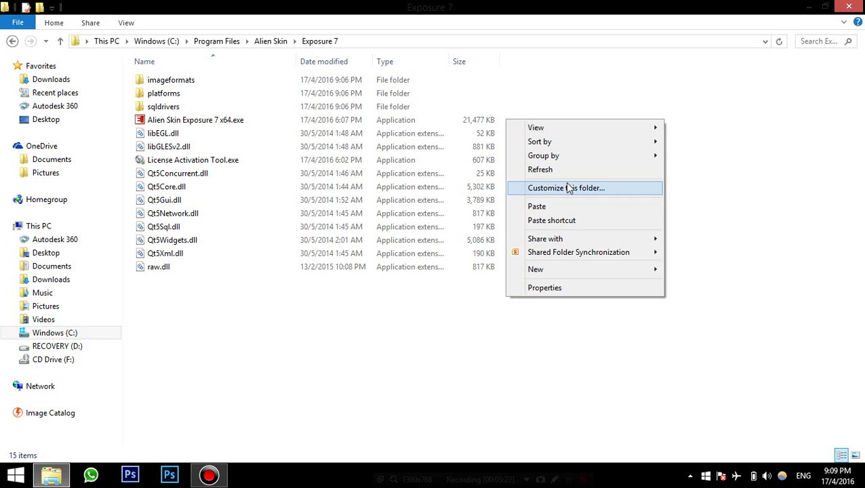
click(556, 170)
right_click(537, 295)
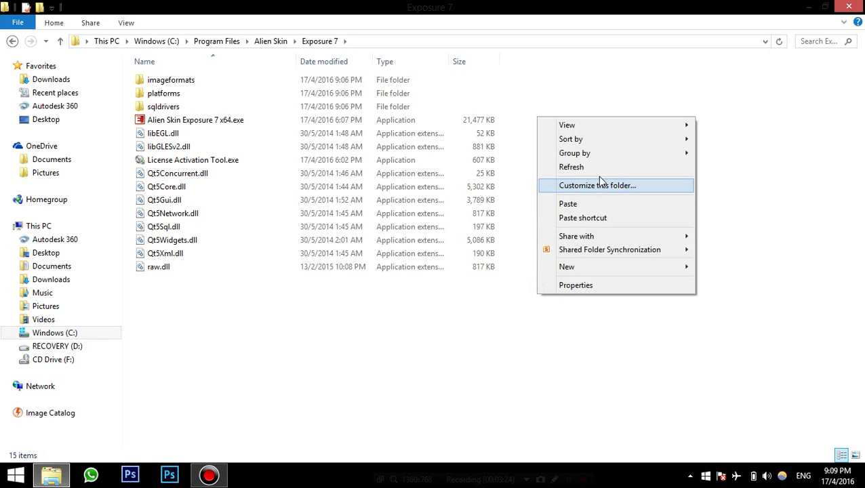
click(576, 167)
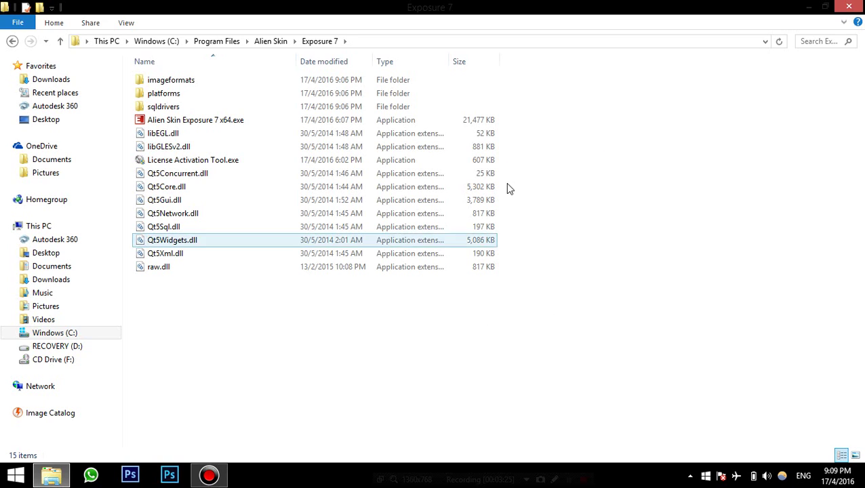
Start Photoshop, open 001ec94a1d8b0ef644c909.jpg, and run Filter > Alien Skin > Exposure 7.
click(807, 9)
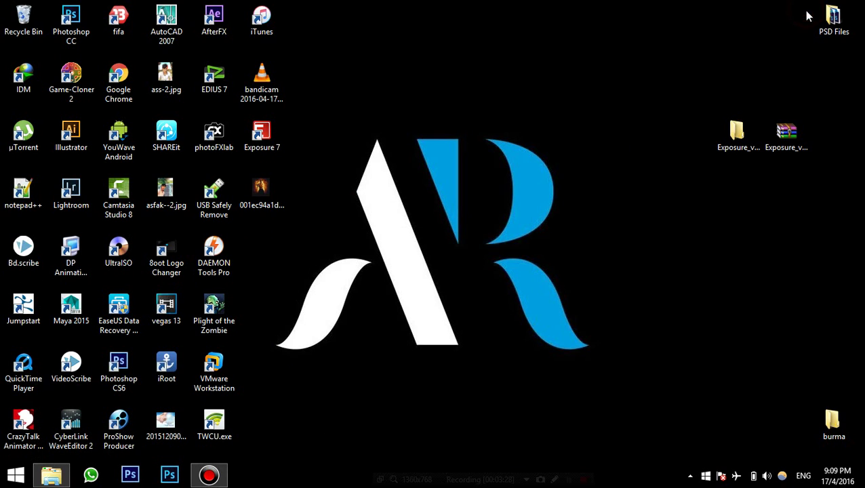
click(171, 476)
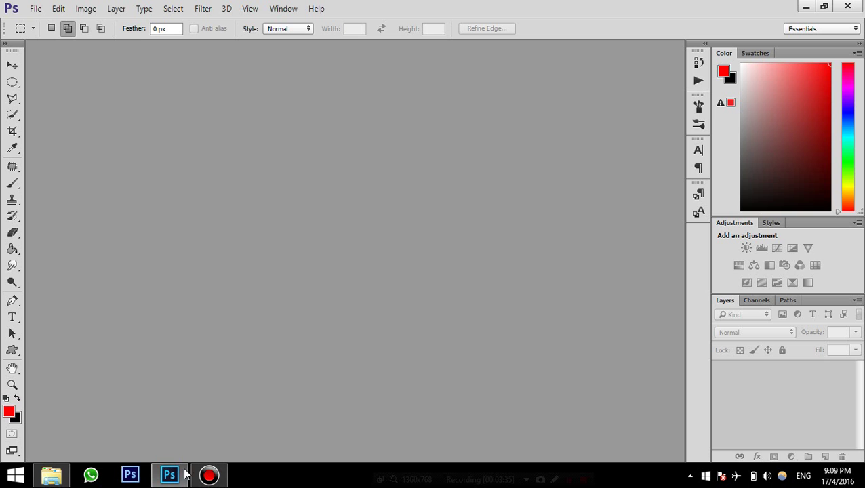
click(177, 475)
mouse_move(261, 193)
mouse_down()
mouse_move(169, 479)
mouse_move(290, 318)
mouse_up()
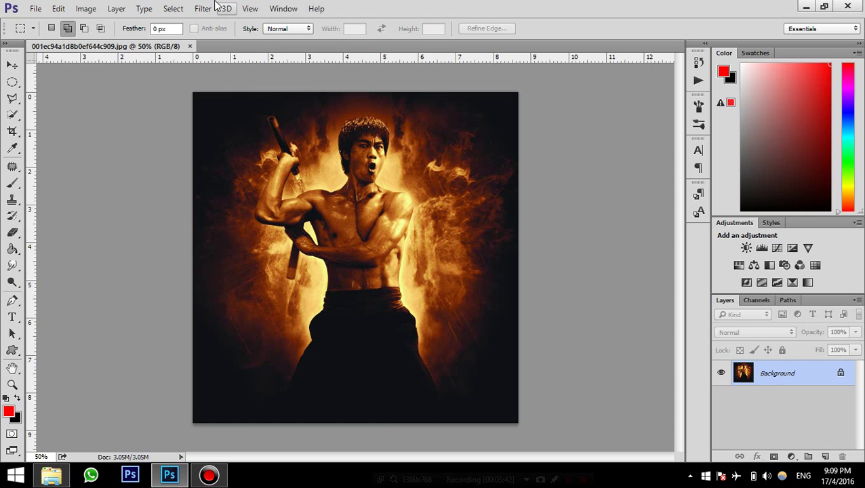
click(212, 9)
mouse_move(217, 263)
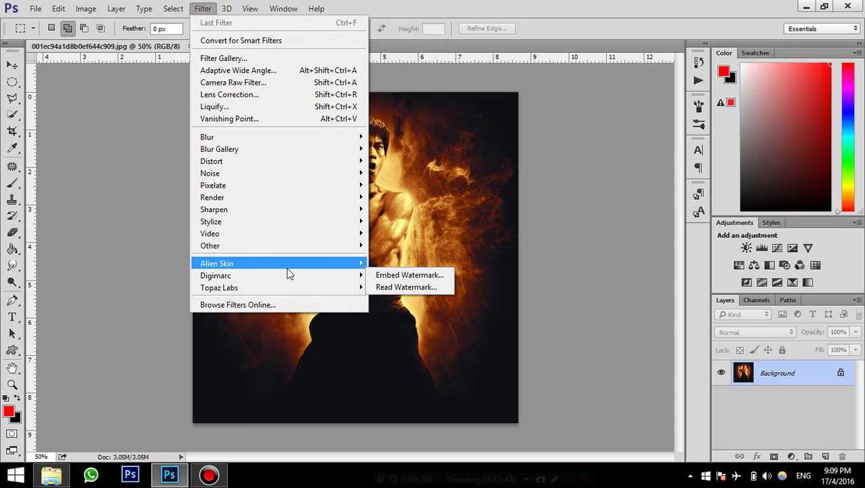
click(397, 263)
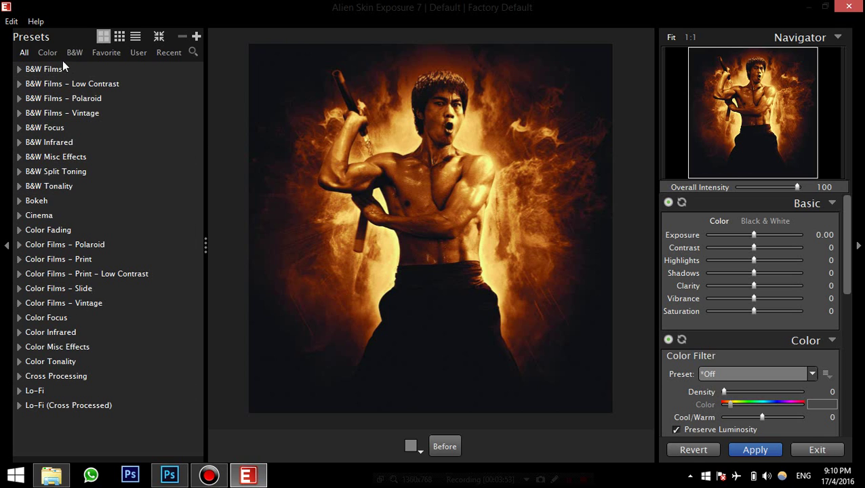
Apply the Exposure 7 Factory Default look to the photo, then return to the Exposure 7 folder.
click(744, 452)
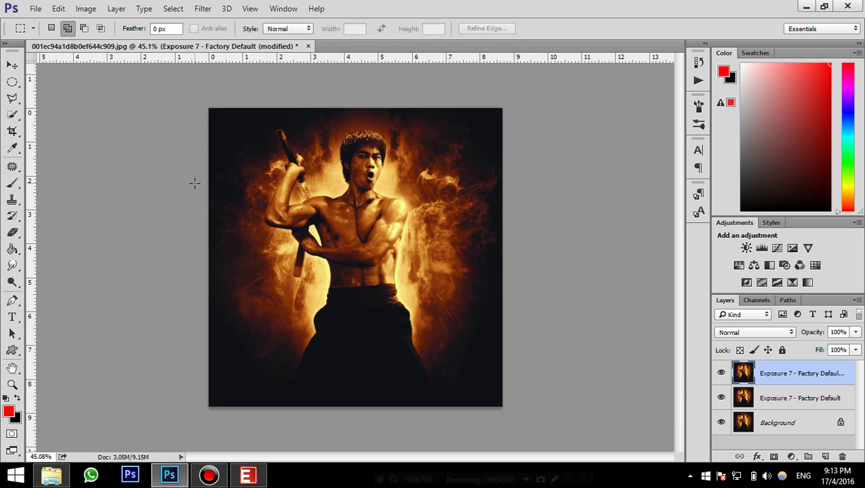
click(52, 475)
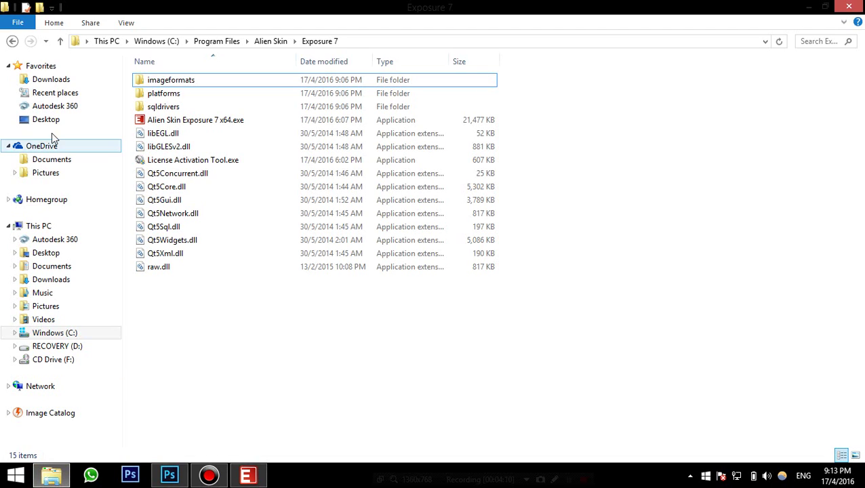
Back in the Exposure v7.1.0.189 folder, run the Alien Skin SN-XForce keygen as administrator.
click(12, 41)
click(12, 41)
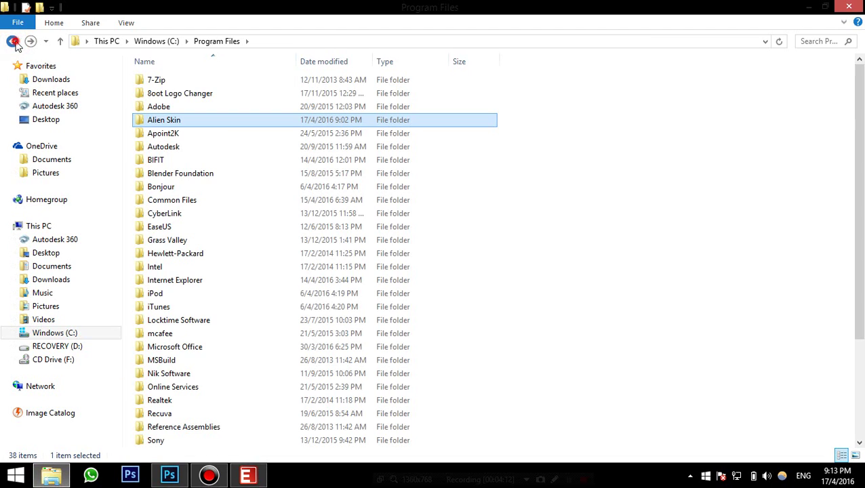
click(13, 41)
click(13, 42)
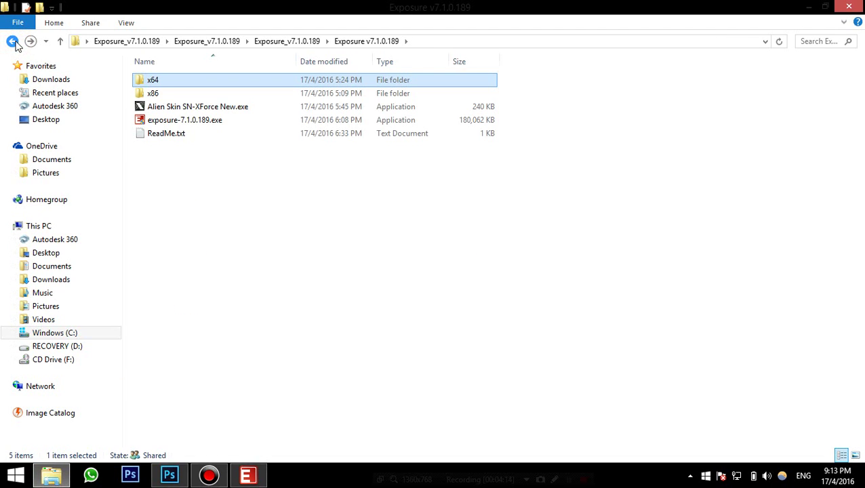
click(181, 108)
right_click(181, 108)
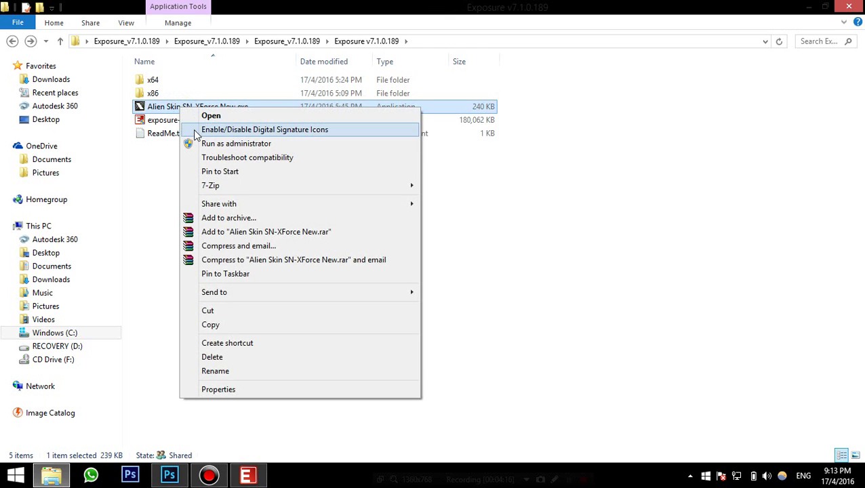
click(203, 144)
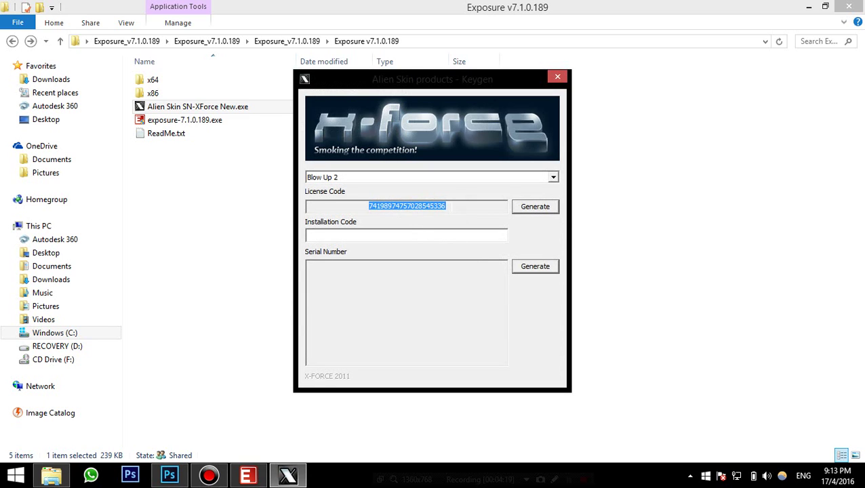
Set the keygen product to Exposure 4 and select its generated license code.
click(450, 209)
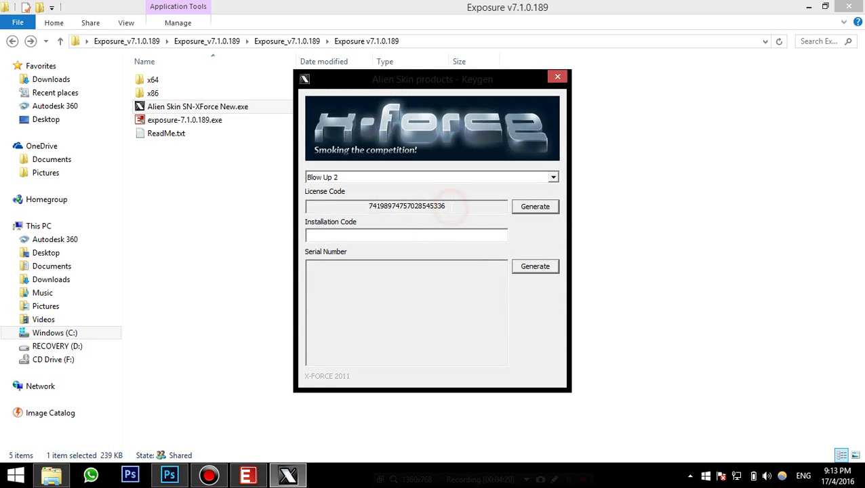
click(553, 177)
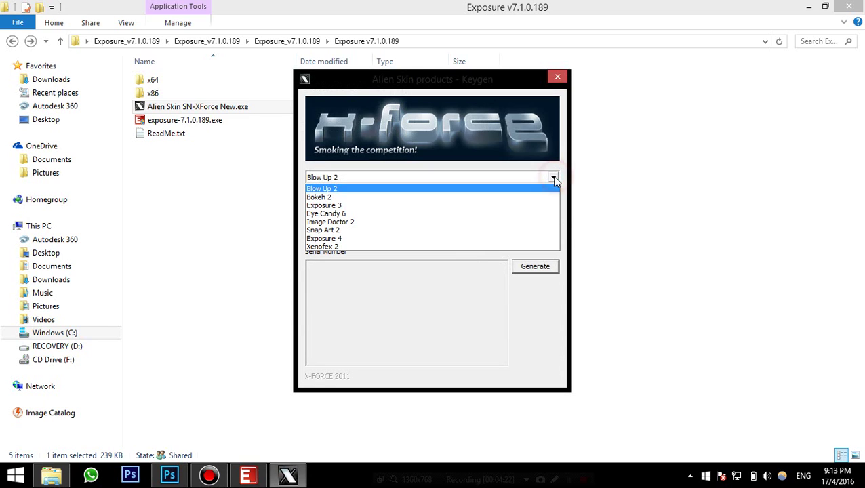
click(332, 239)
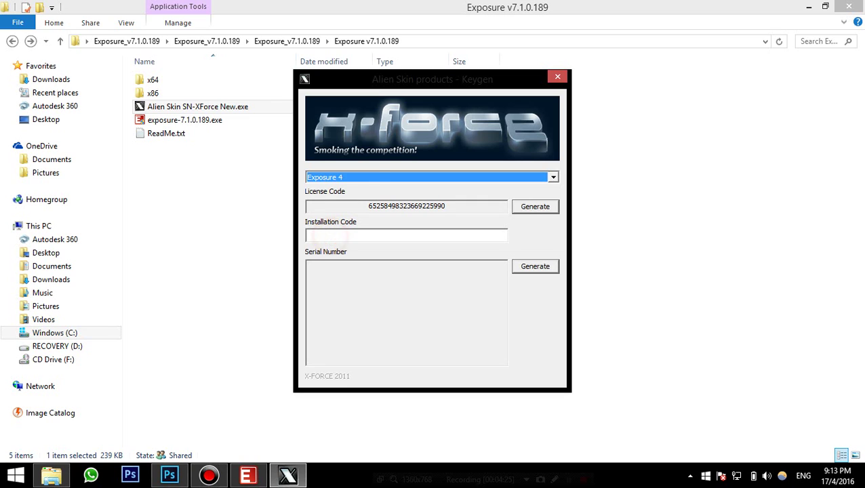
click(371, 177)
click(372, 177)
drag(373, 205, 472, 206)
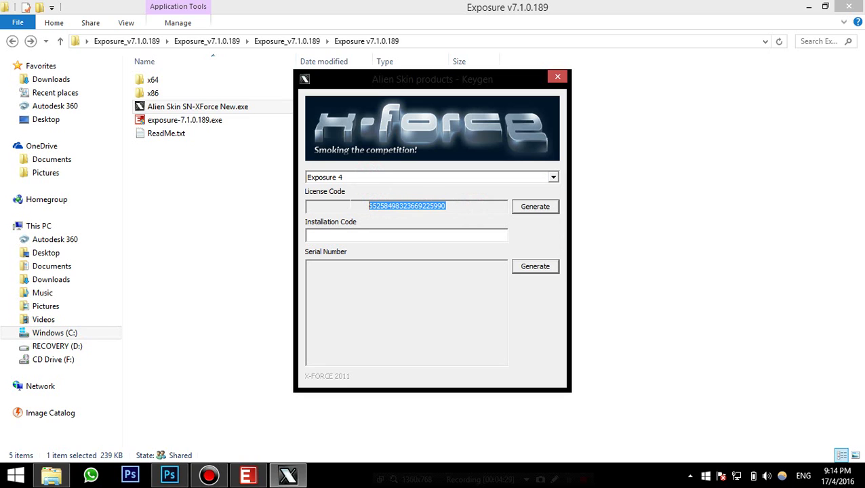
click(136, 138)
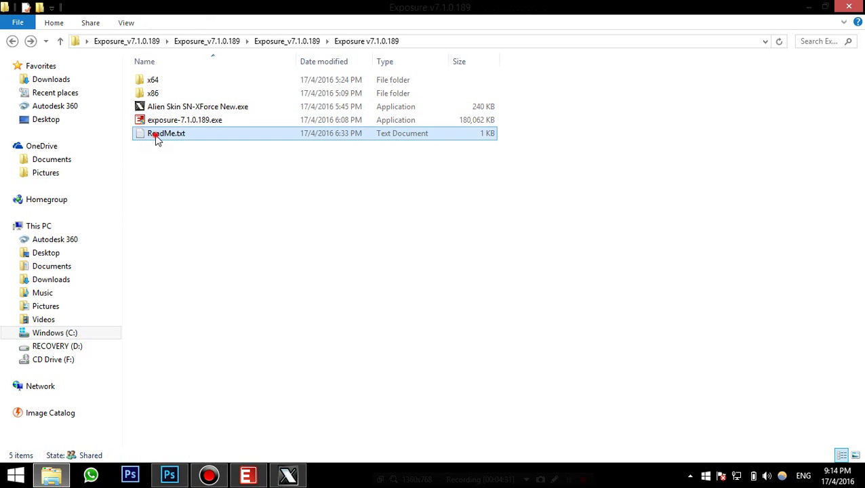
Open ReadMe.txt in Notepad and maximize the Notepad window.
double_click(156, 137)
double_click(485, 99)
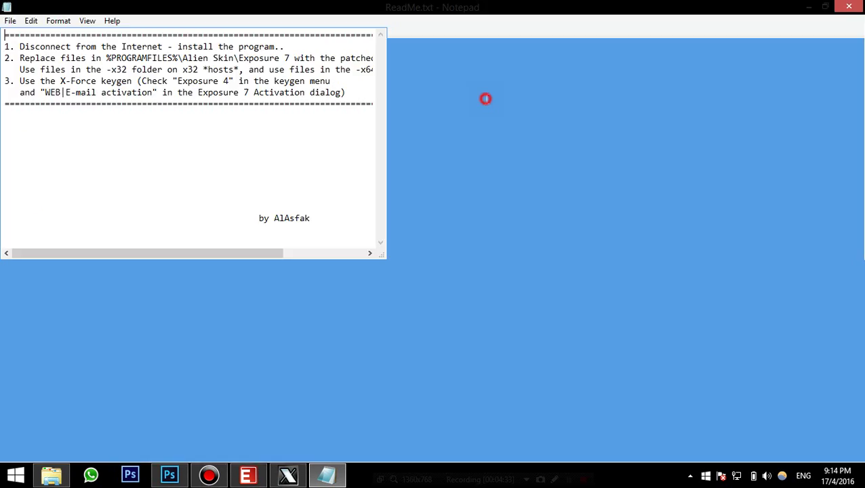